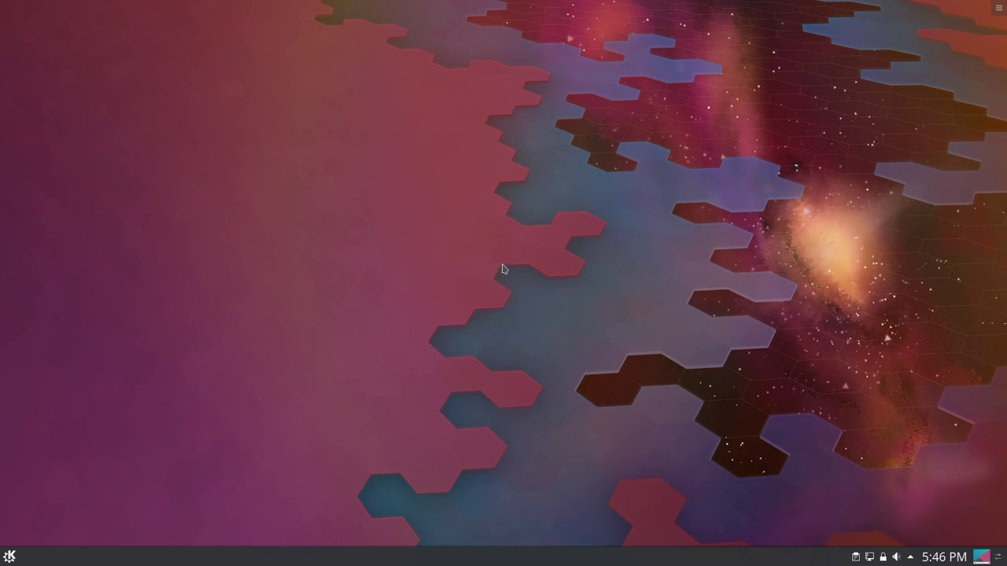
- Remove the existing default panel from the desktop through its panel settings
{"action": "left_click", "coordinate": [996, 557]}
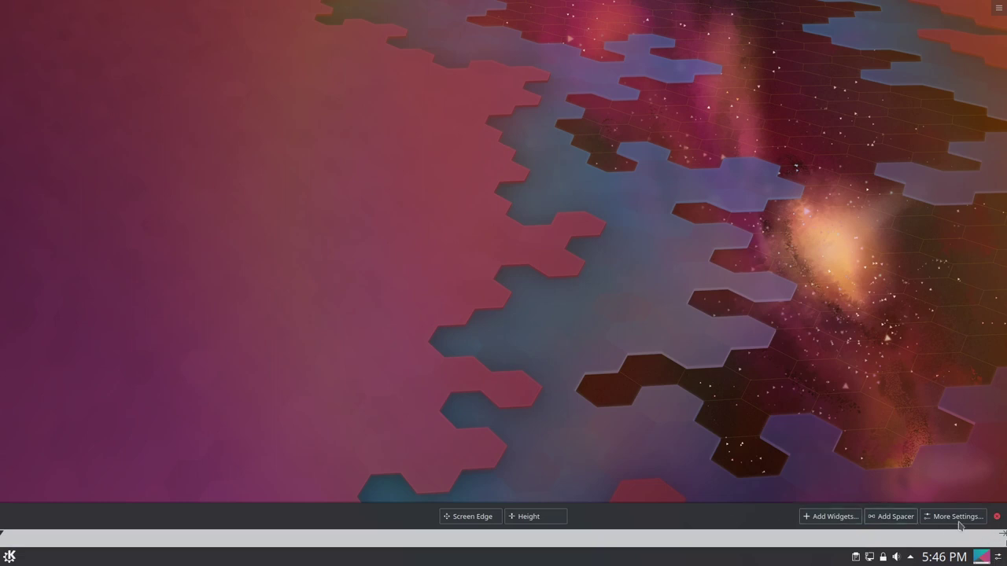
{"action": "mouse_move", "coordinate": [992, 560]}
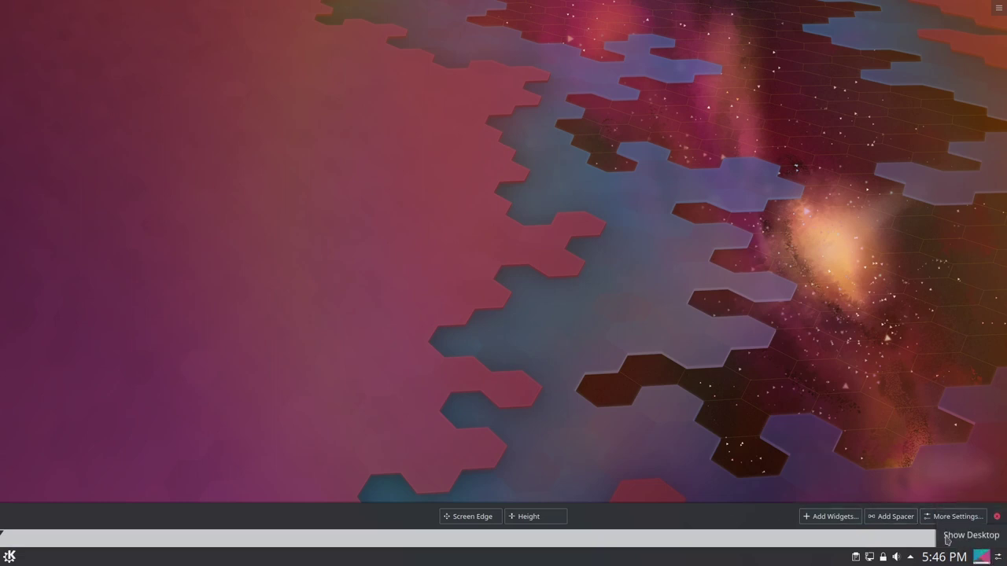
{"action": "left_click", "coordinate": [933, 519]}
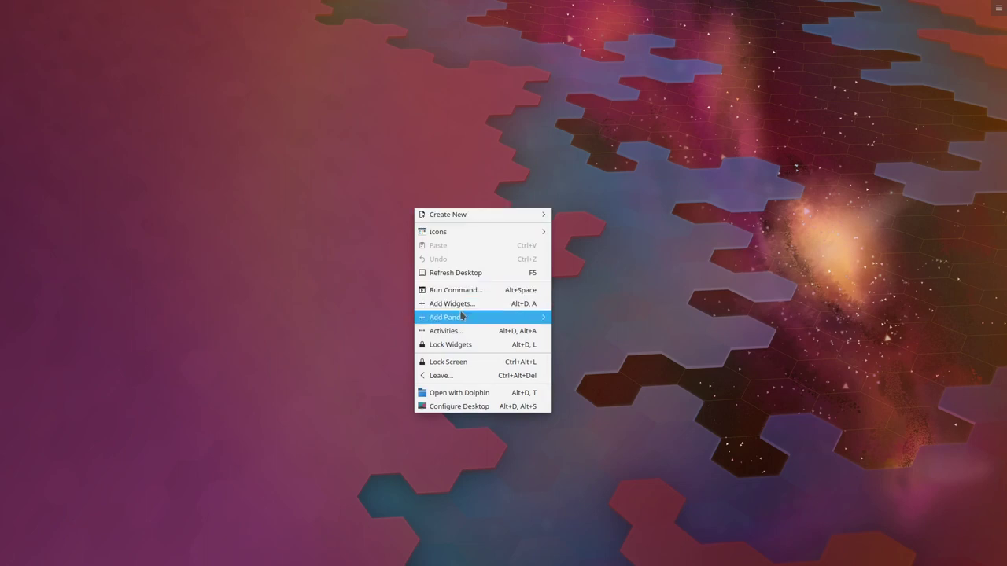
- Add two empty panels to the desktop
{"action": "mouse_move", "coordinate": [463, 317]}
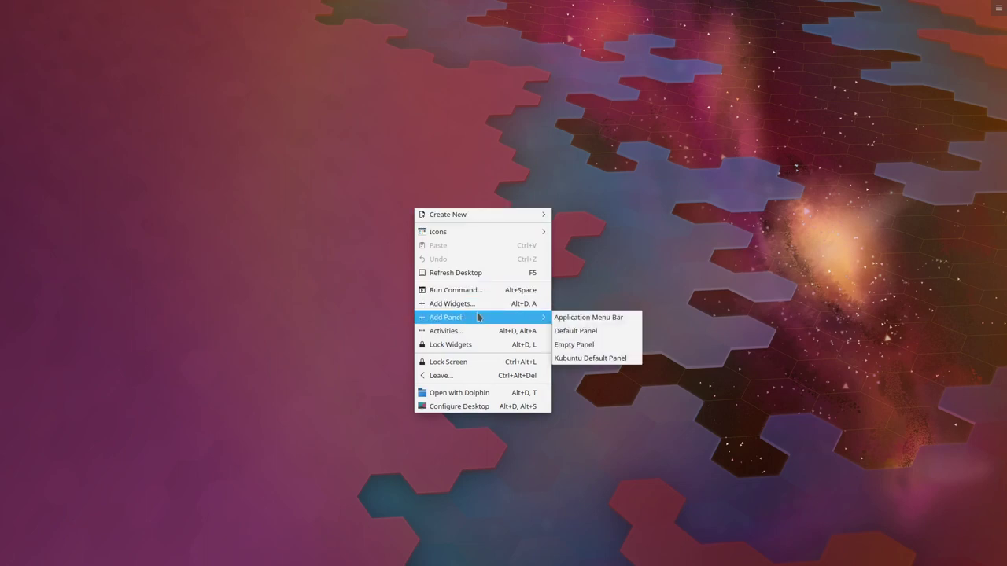
{"action": "left_click", "coordinate": [581, 344]}
{"action": "right_click", "coordinate": [478, 259]}
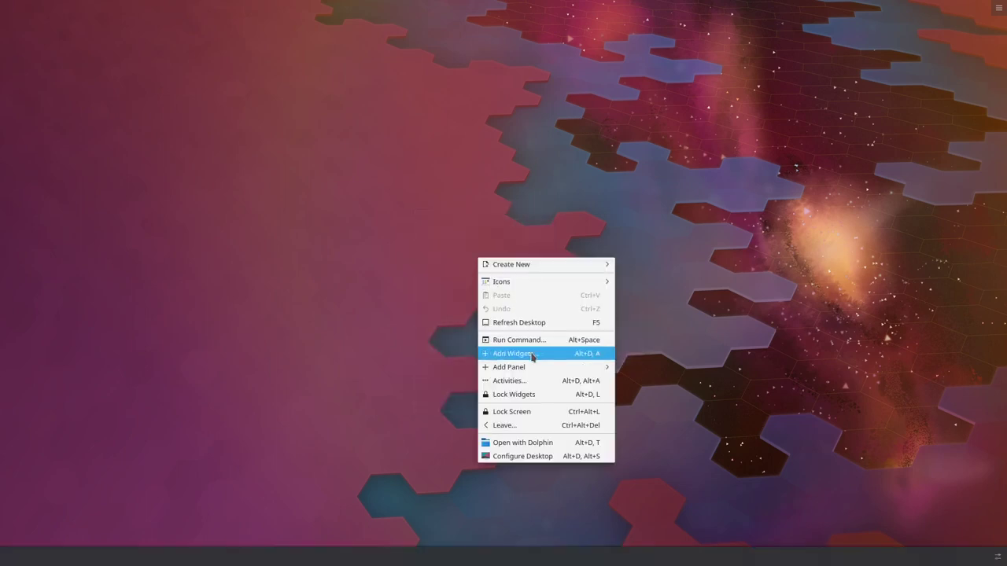
{"action": "mouse_move", "coordinate": [516, 367]}
{"action": "left_click", "coordinate": [652, 394]}
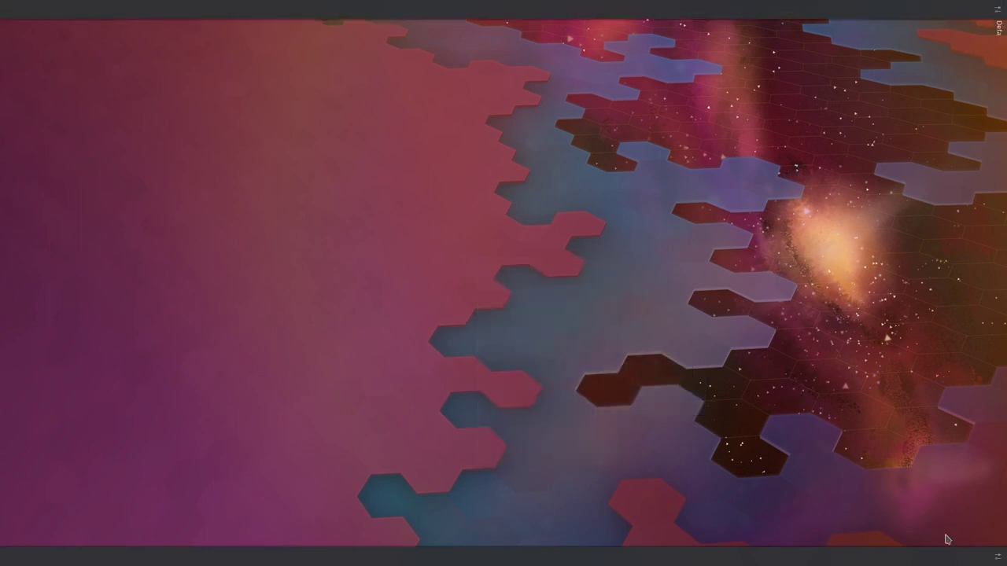
- Move the lower empty panel to the left screen edge and widen it
{"action": "left_click", "coordinate": [997, 557]}
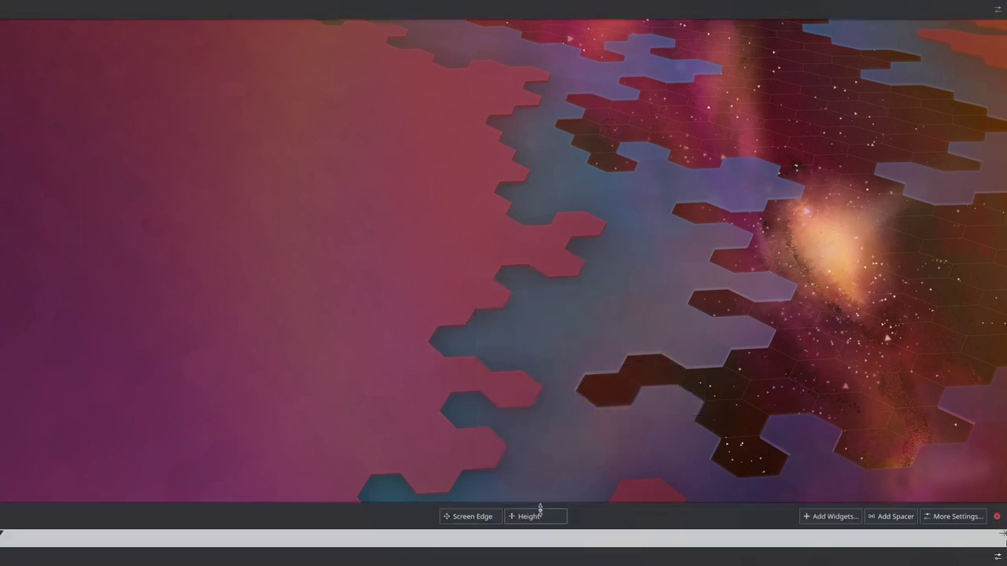
{"action": "left_click_drag", "start_coordinate": [470, 515], "coordinate": [54, 213]}
{"action": "left_click_drag", "start_coordinate": [56, 293], "coordinate": [106, 296]}
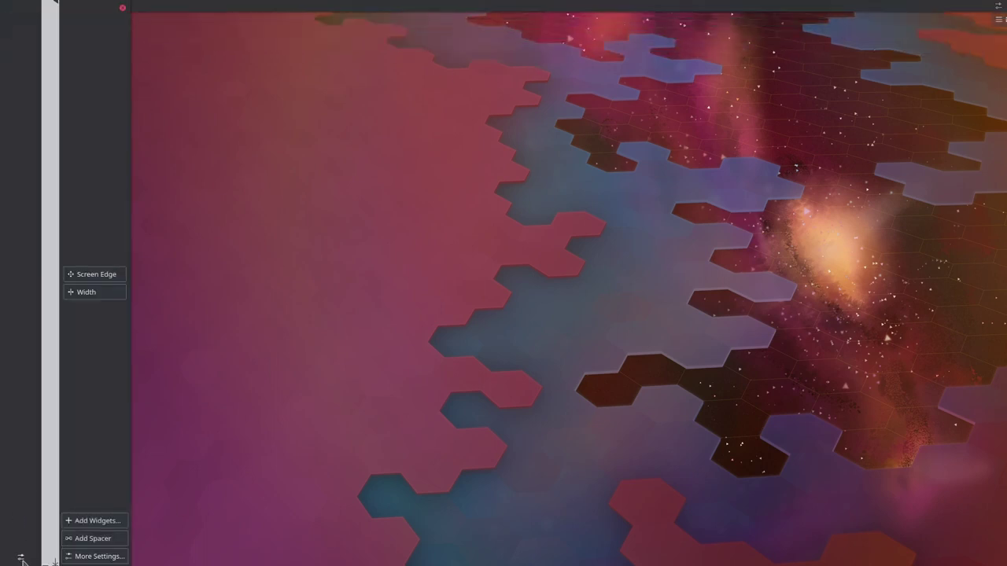
- Find the Icons-only Task Manager widget with the search term "icon" and add it to the left panel
{"action": "left_click", "coordinate": [92, 521]}
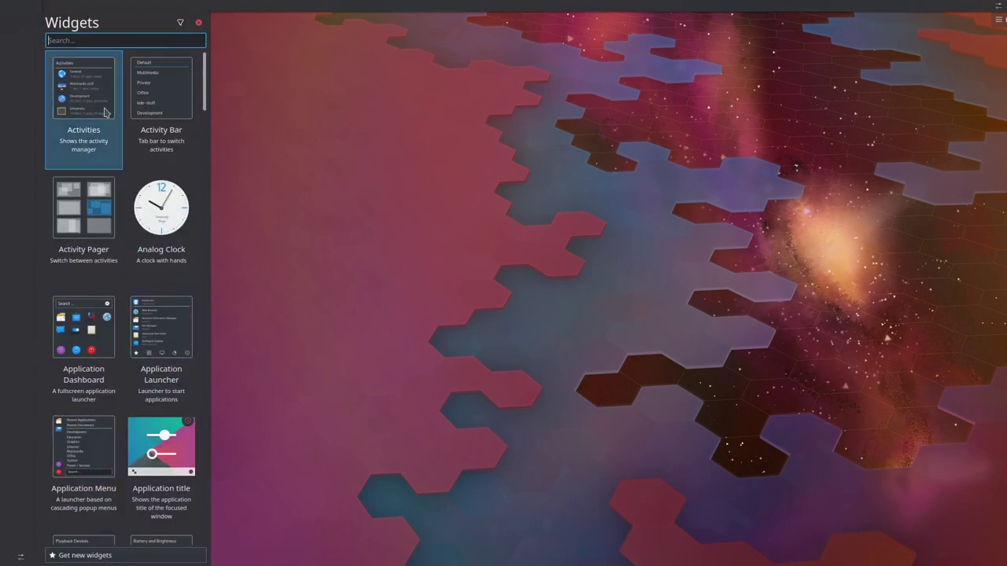
{"action": "type", "text": "icon"}
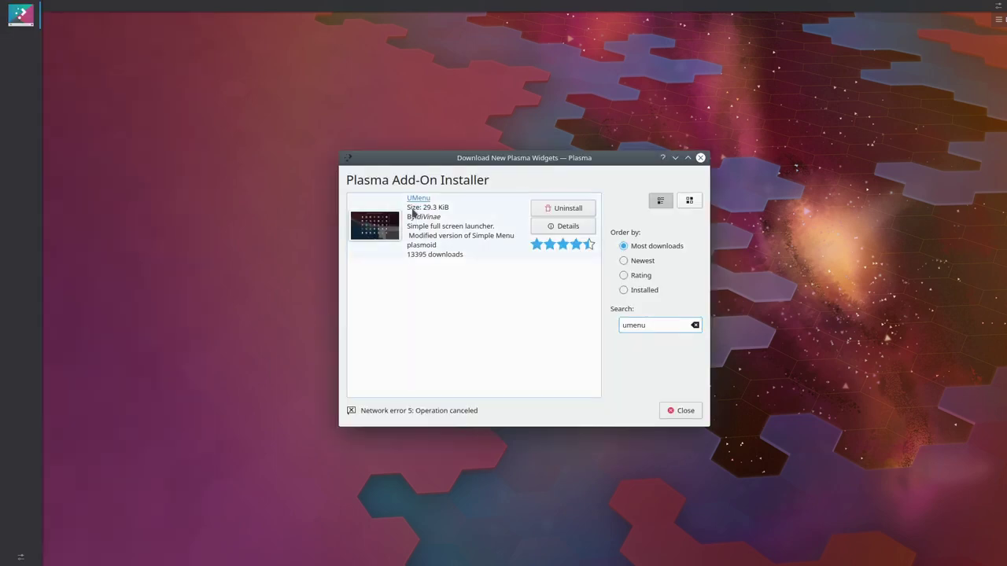
- Close the Plasma add-on installer and add the UMenu widget to the left panel
{"action": "left_click", "coordinate": [682, 410]}
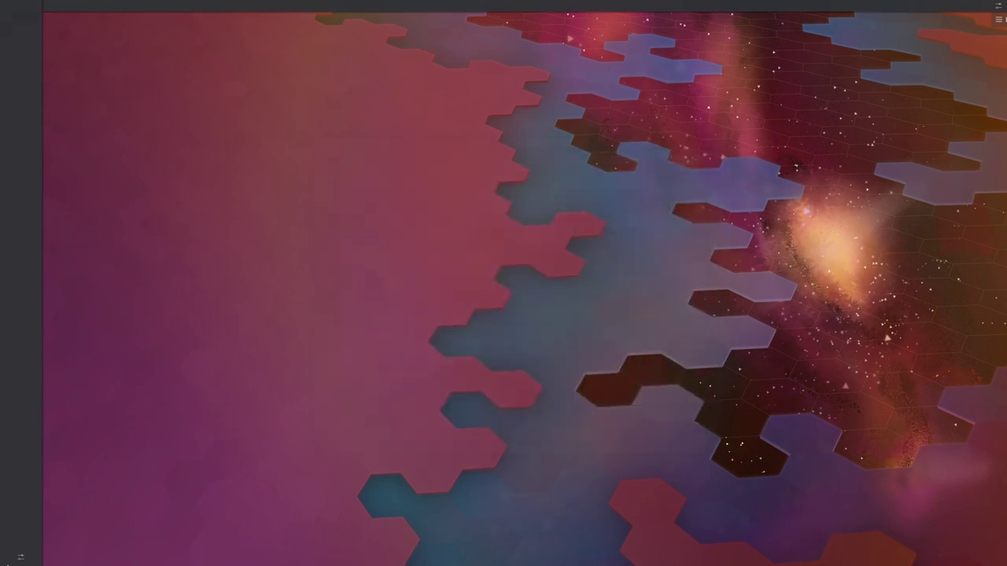
{"action": "left_click", "coordinate": [21, 557]}
{"action": "left_click", "coordinate": [88, 521]}
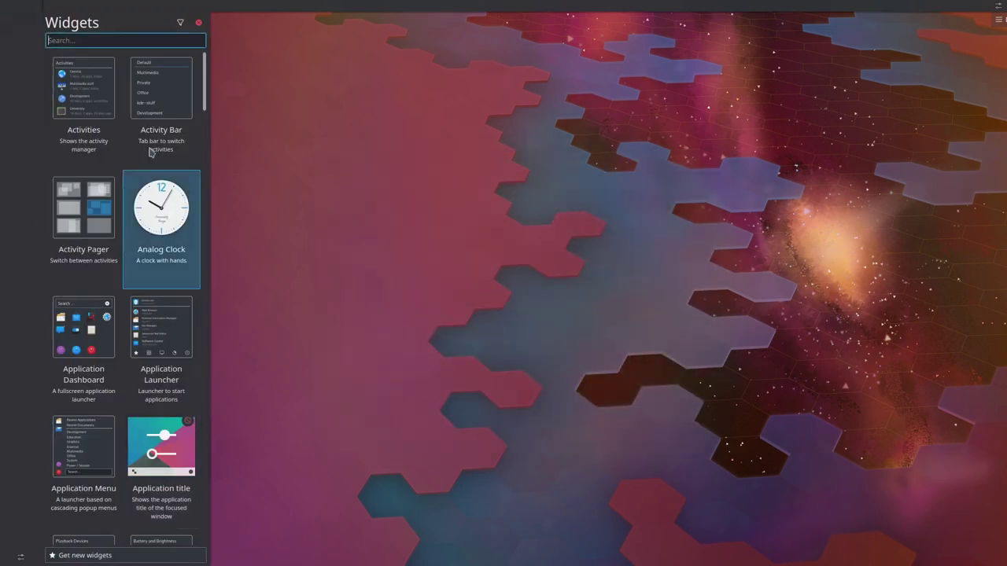
{"action": "type", "text": "umenu"}
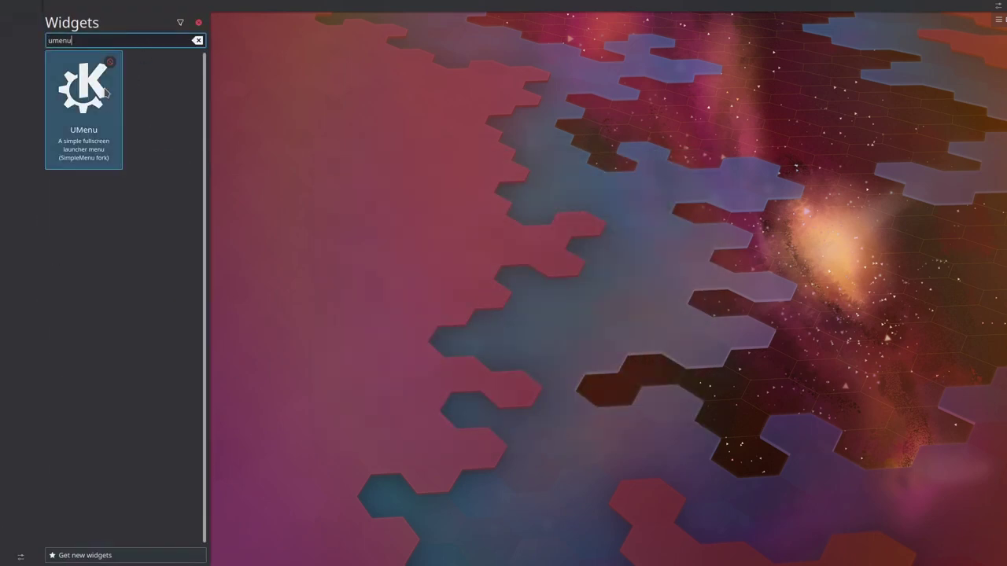
{"action": "double_click", "coordinate": [83, 87]}
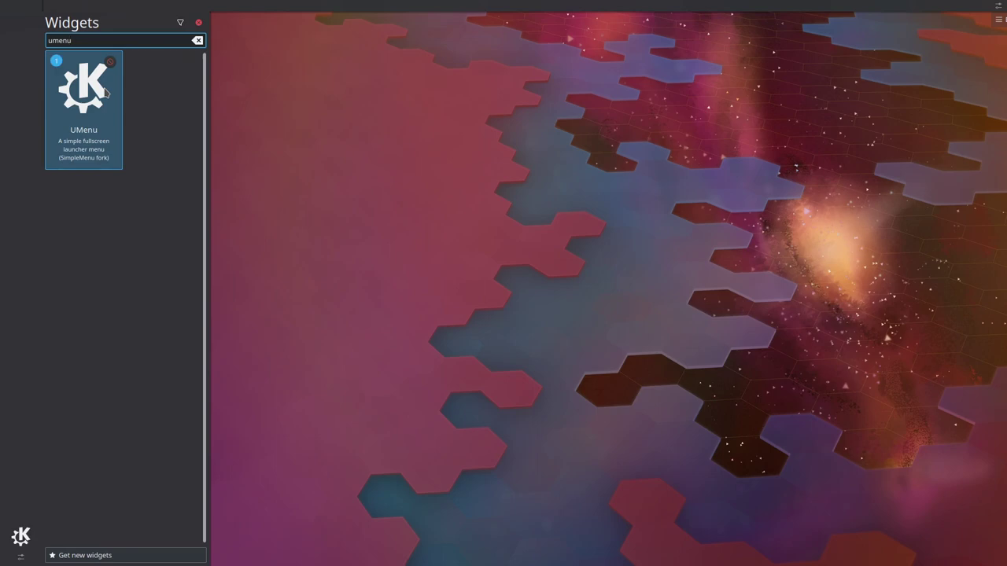
- Launch System Settings from the UMenu launcher
{"action": "left_click", "coordinate": [20, 537]}
{"action": "left_click", "coordinate": [575, 351]}
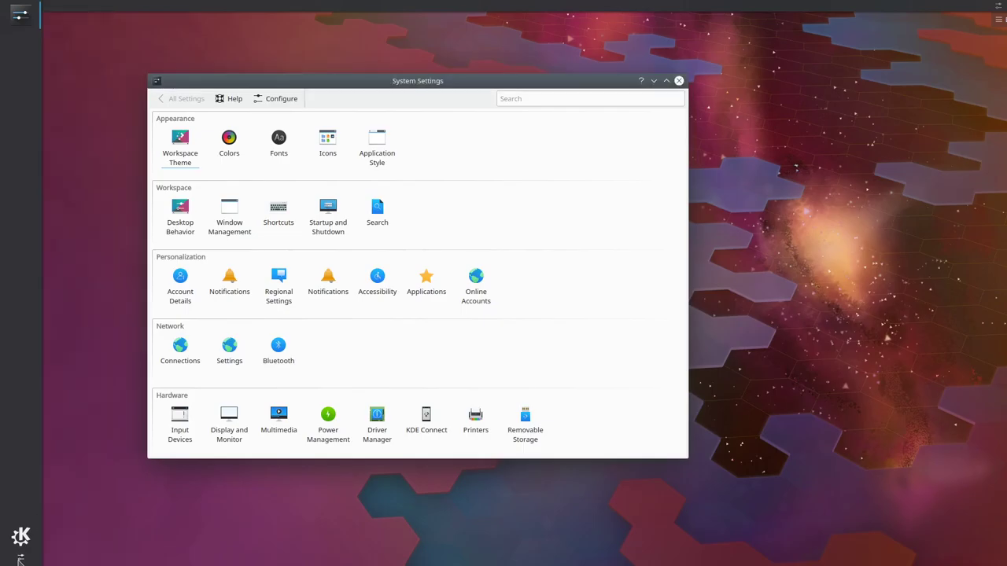
- Add a non-flexible spacer to the start of the left panel, shrunk to a narrow gap above the task manager
{"action": "left_click", "coordinate": [98, 541]}
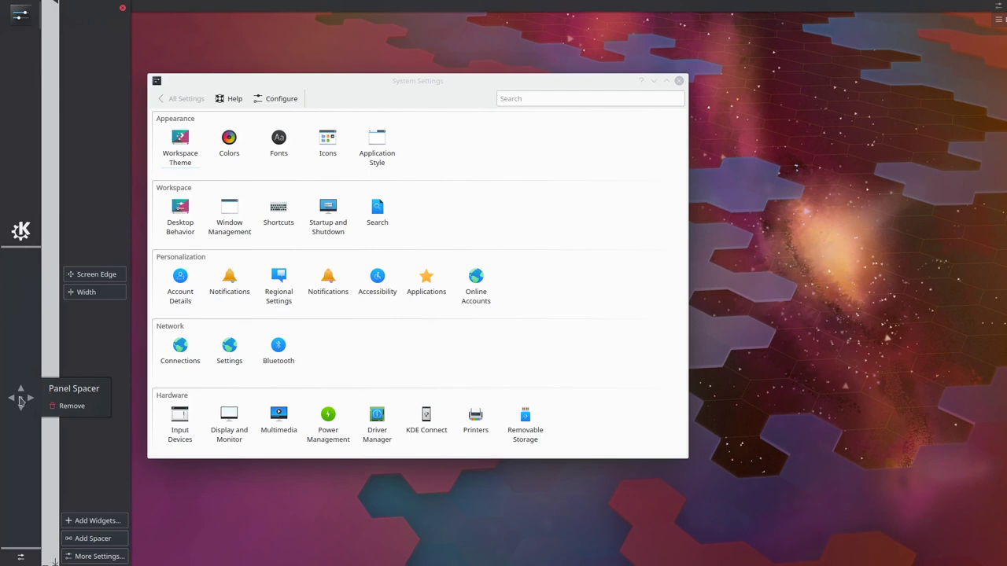
{"action": "left_click_drag", "start_coordinate": [22, 400], "coordinate": [31, 7]}
{"action": "right_click", "coordinate": [17, 63]}
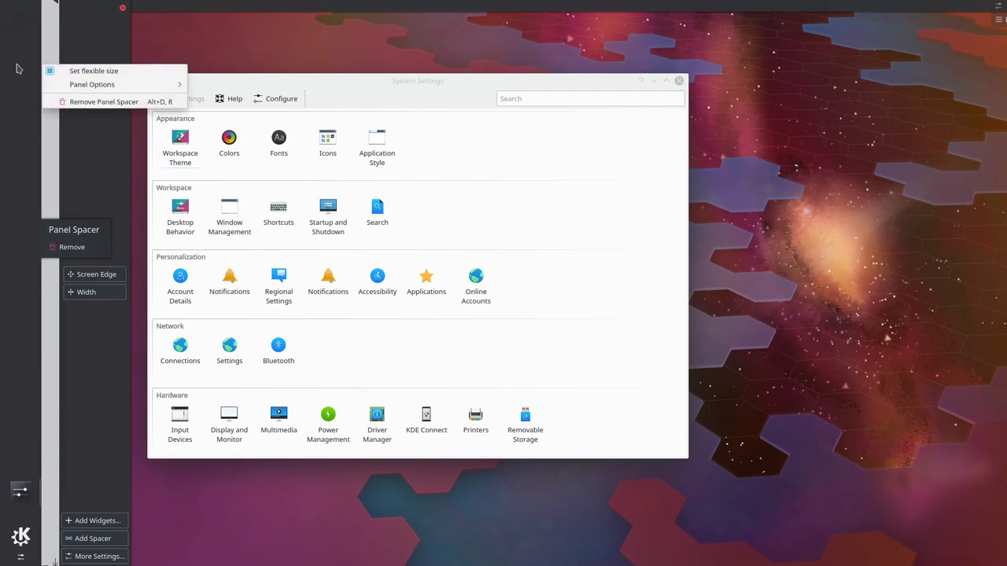
{"action": "left_click", "coordinate": [59, 74]}
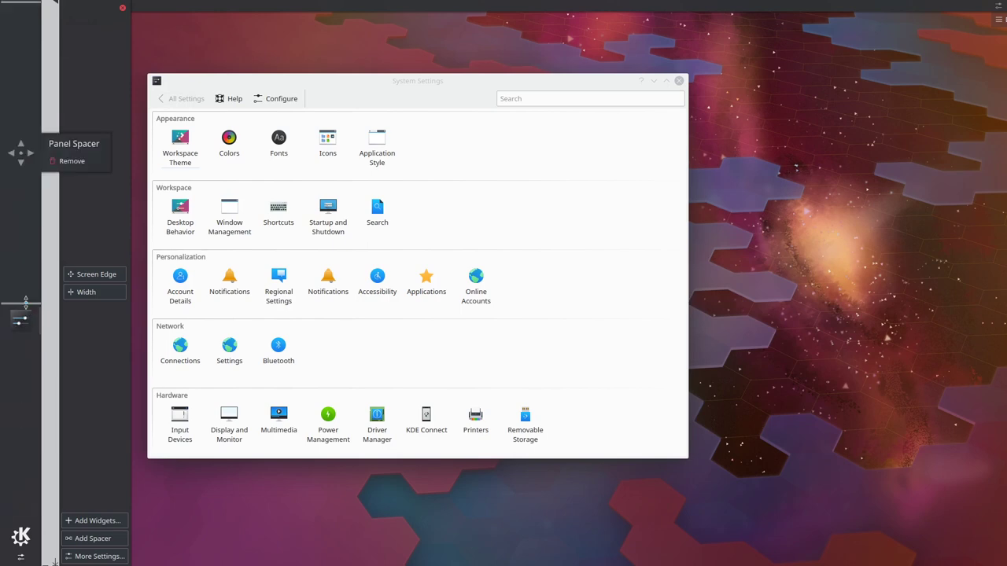
{"action": "left_click_drag", "start_coordinate": [21, 150], "coordinate": [24, 14]}
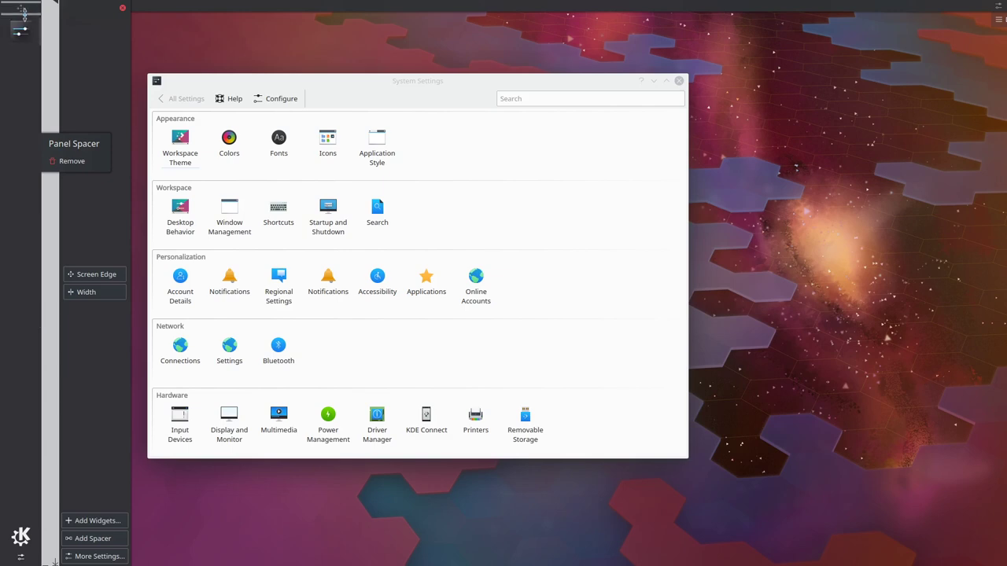
{"action": "left_click", "coordinate": [123, 8]}
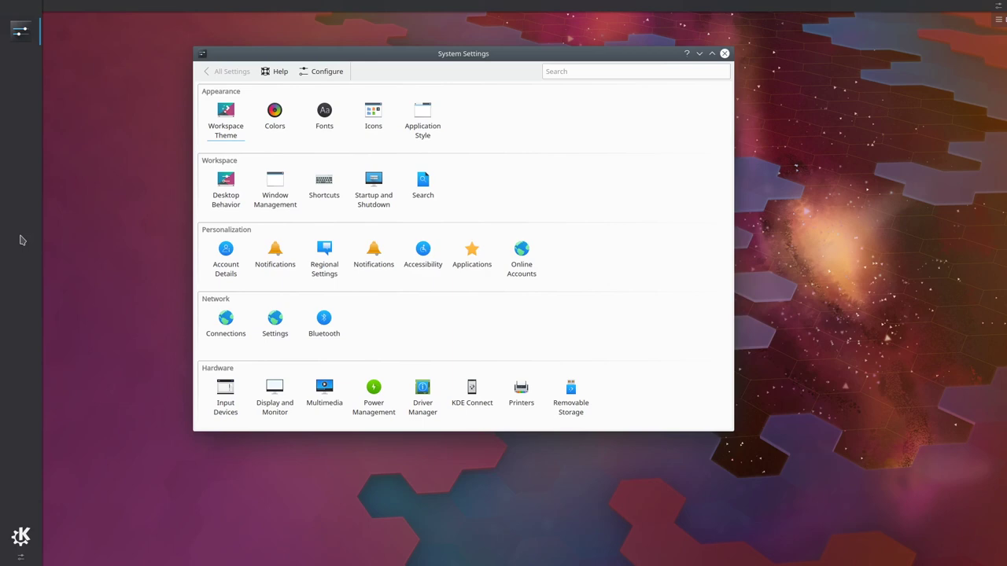
- Add the Application title widget to the top panel
{"action": "left_click", "coordinate": [999, 4]}
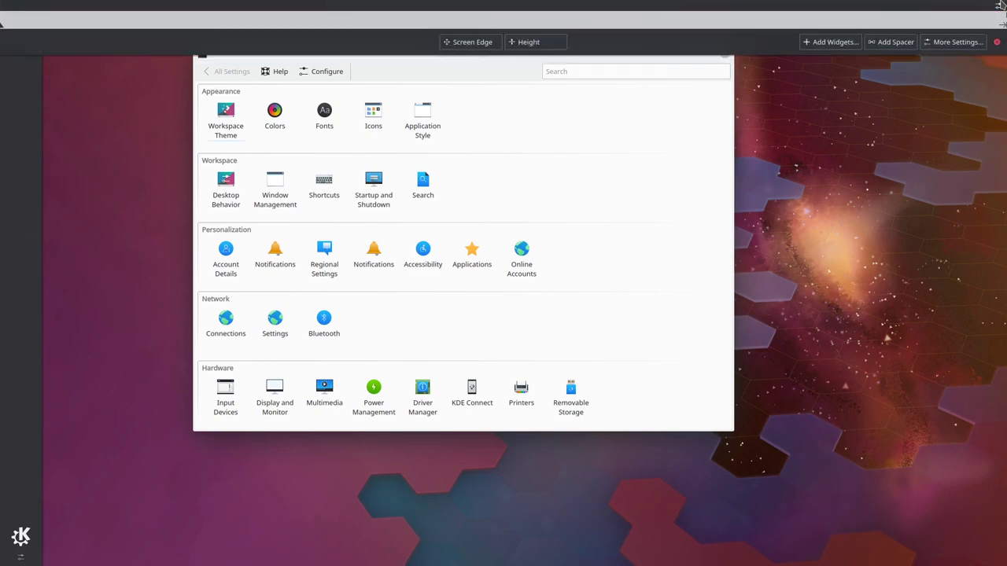
{"action": "left_click", "coordinate": [843, 43]}
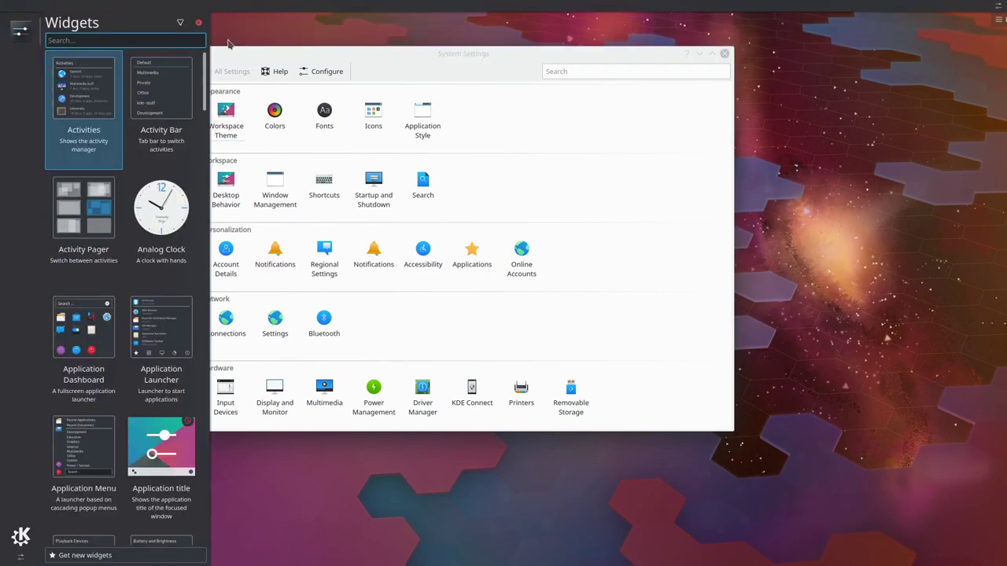
{"action": "type", "text": "appli"}
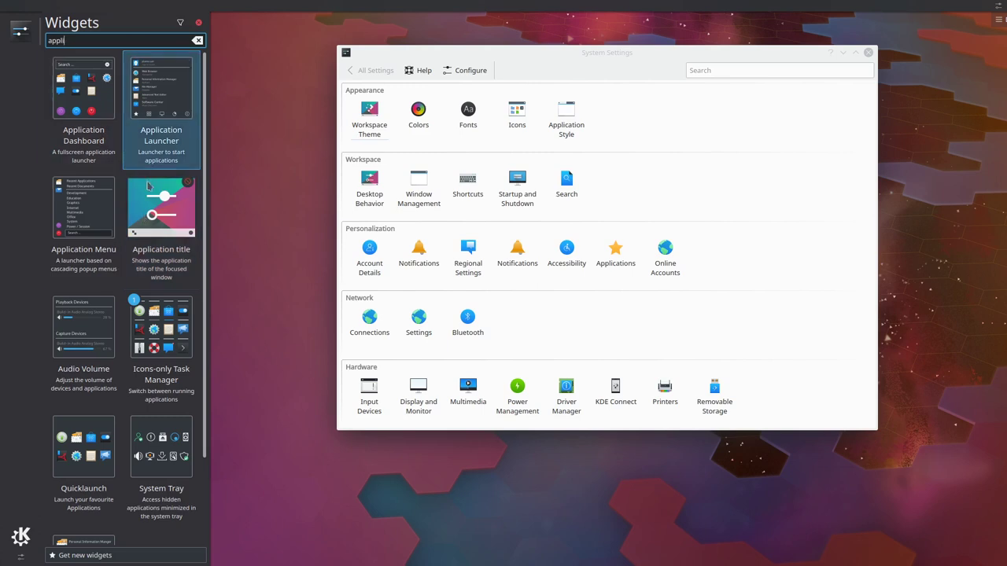
{"action": "double_click", "coordinate": [163, 224]}
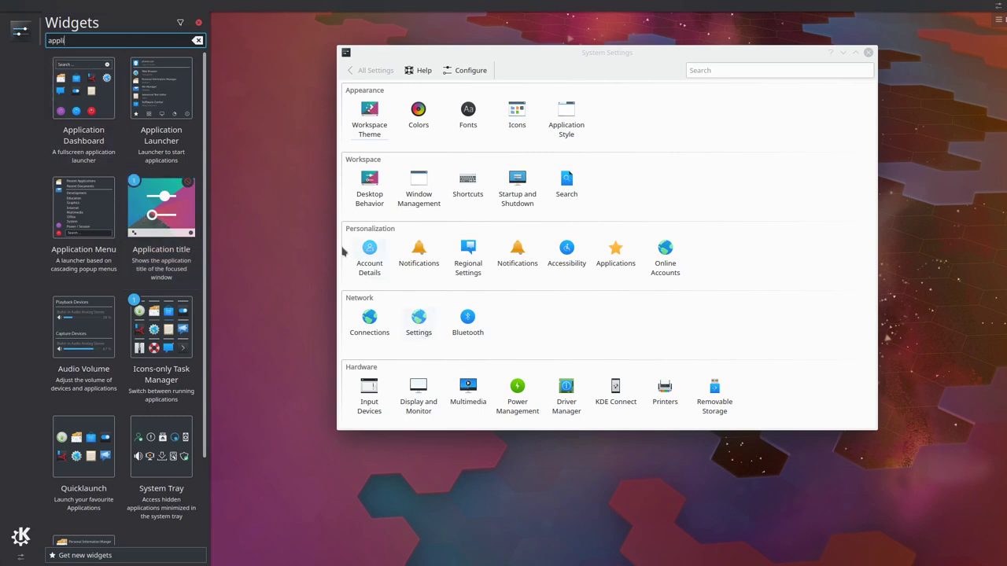
- Search the widgets for "clock" and add the Digital Clock to the top panel
{"action": "left_click_drag", "start_coordinate": [118, 41], "coordinate": [3, 47]}
{"action": "type", "text": "clock"}
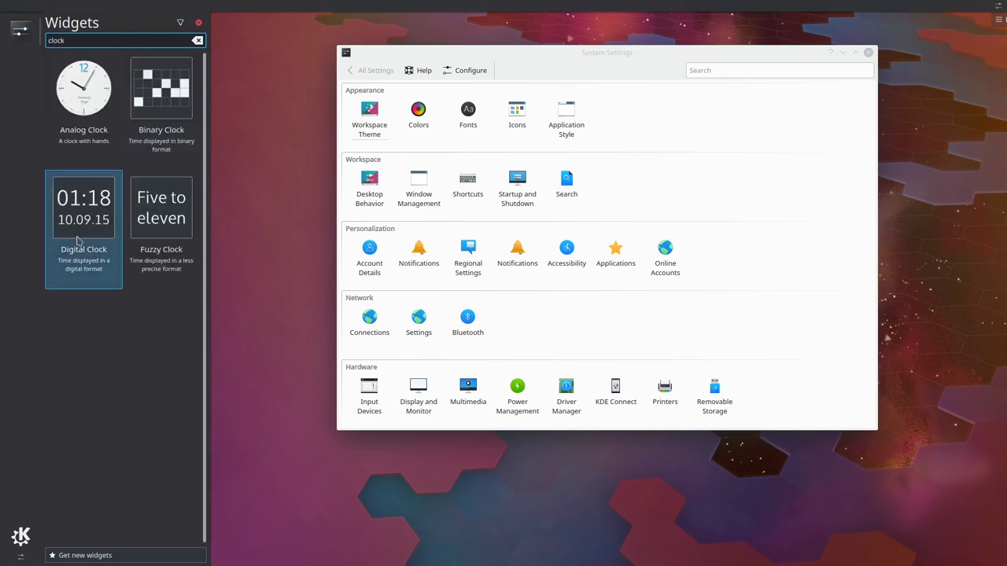
{"action": "double_click", "coordinate": [79, 241]}
- Search the widgets for "system" and add the System Tray to the top panel
{"action": "left_click_drag", "start_coordinate": [117, 41], "coordinate": [3, 47]}
{"action": "type", "text": "system"}
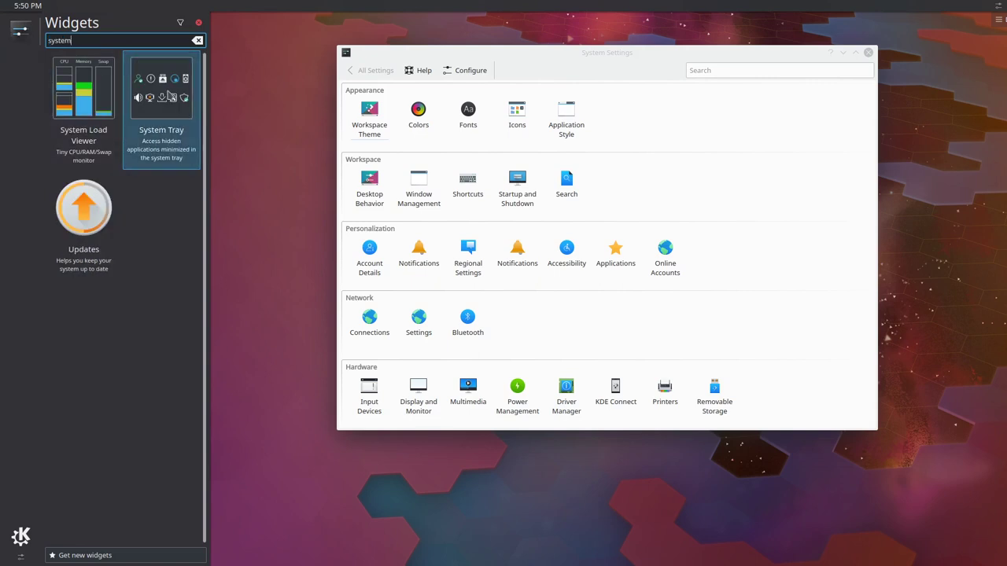
{"action": "double_click", "coordinate": [169, 93]}
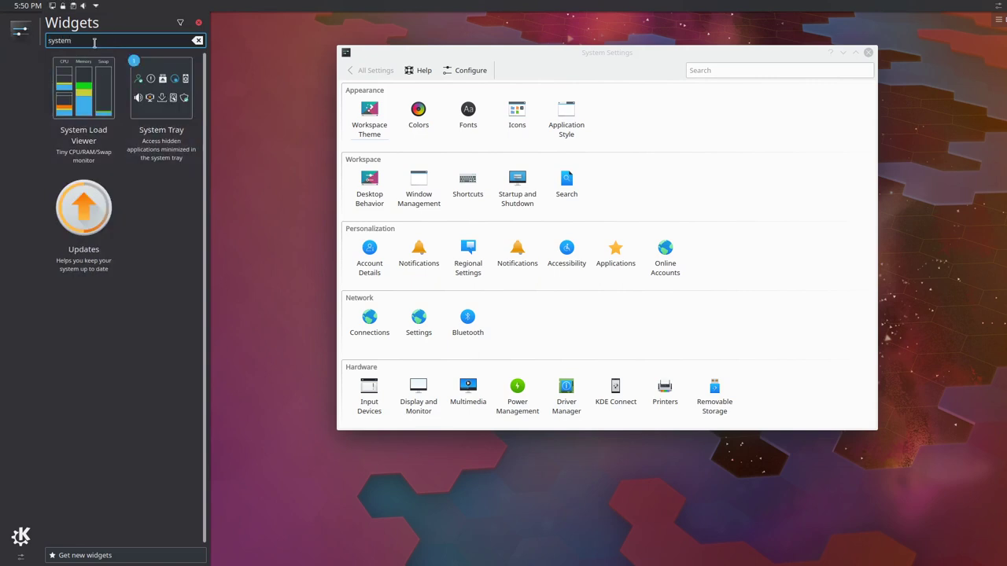
- Search the widgets for "shut" and add the Shutdown or Switch widget to the top panel
{"action": "left_click_drag", "start_coordinate": [73, 40], "coordinate": [2, 46]}
{"action": "type", "text": "shut"}
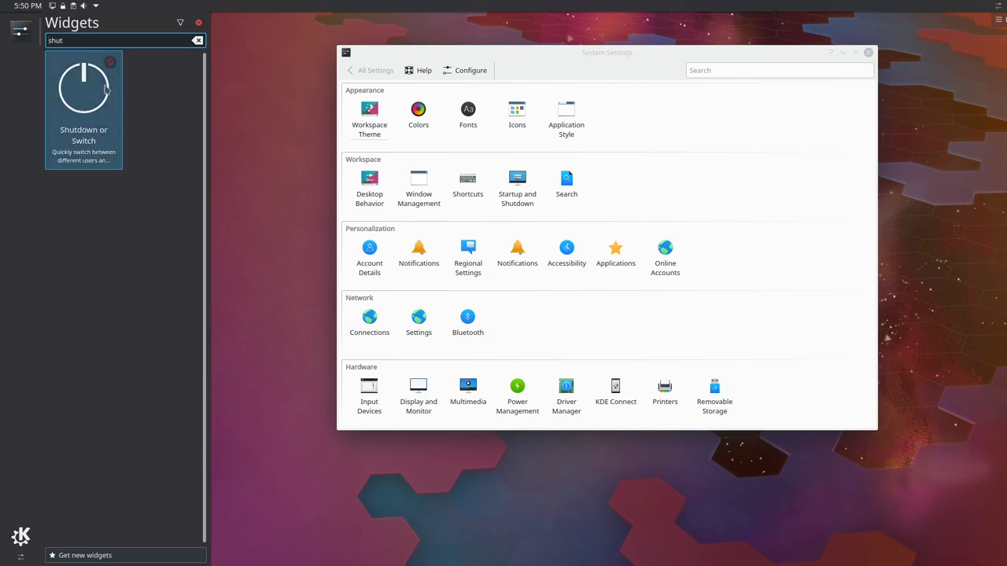
{"action": "double_click", "coordinate": [105, 89]}
- Add spacers to the top panel and turn off their flexible size
{"action": "left_click", "coordinate": [1001, 5]}
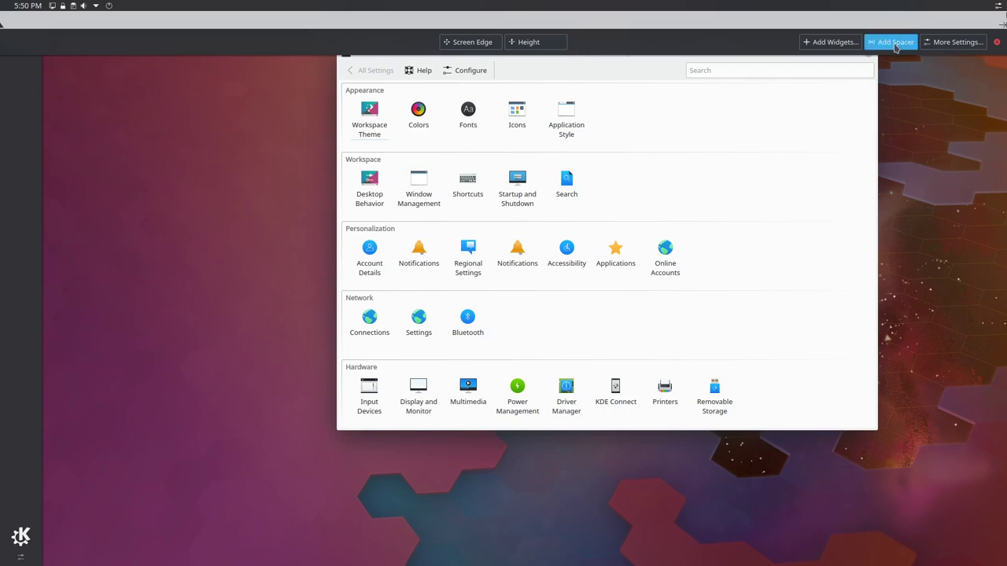
{"action": "right_click", "coordinate": [884, 11]}
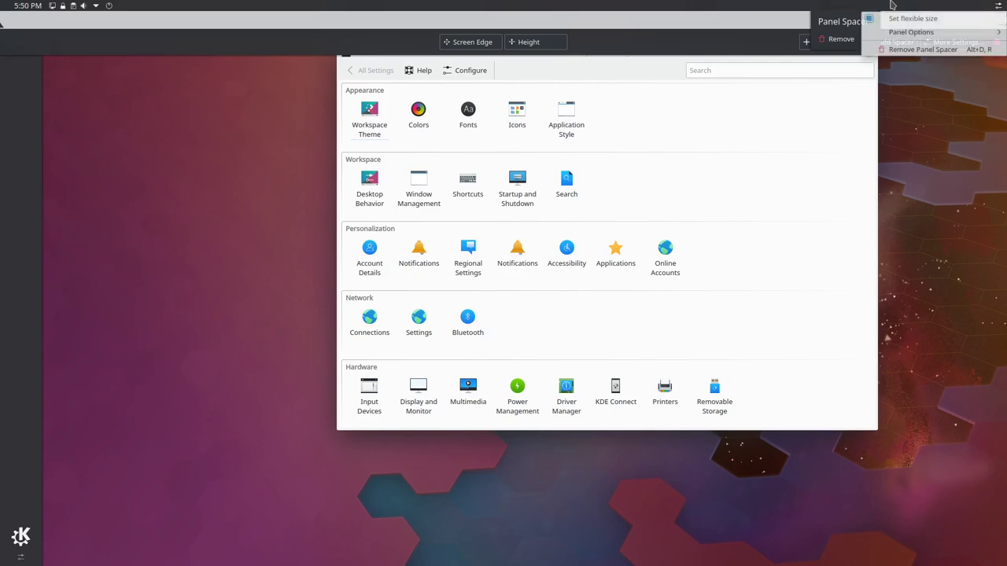
{"action": "left_click", "coordinate": [897, 19]}
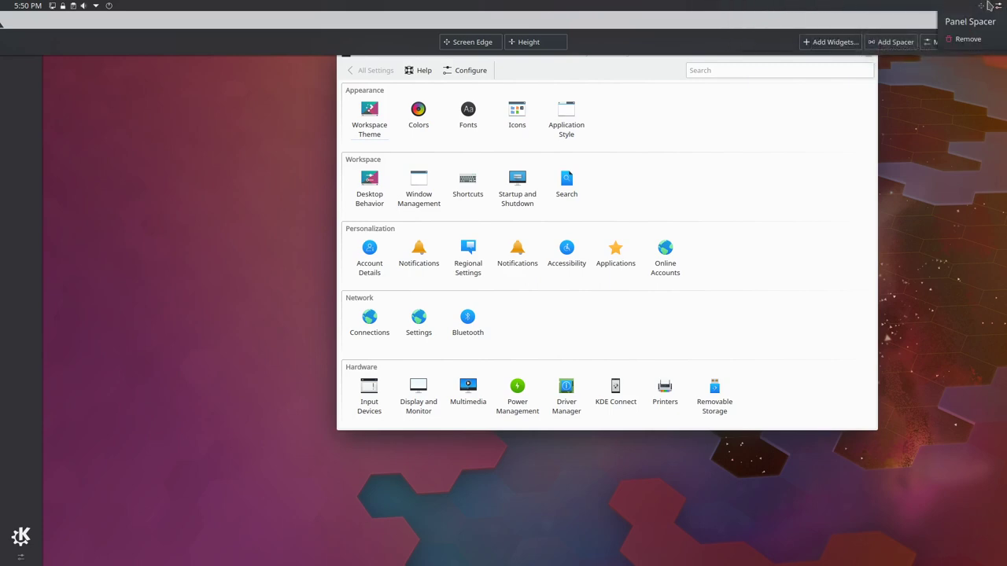
{"action": "right_click", "coordinate": [905, 8]}
{"action": "left_click", "coordinate": [908, 18]}
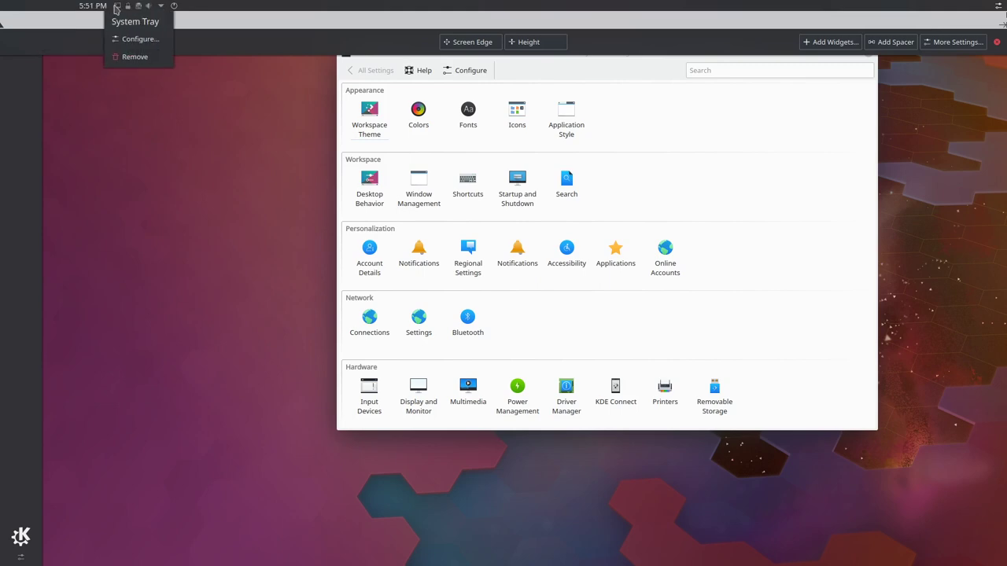
- Arrange the top panel with a spacer at its start, the clock centred, and the system tray and shutdown widget at its end
{"action": "left_click_drag", "start_coordinate": [181, 5], "coordinate": [23, 11]}
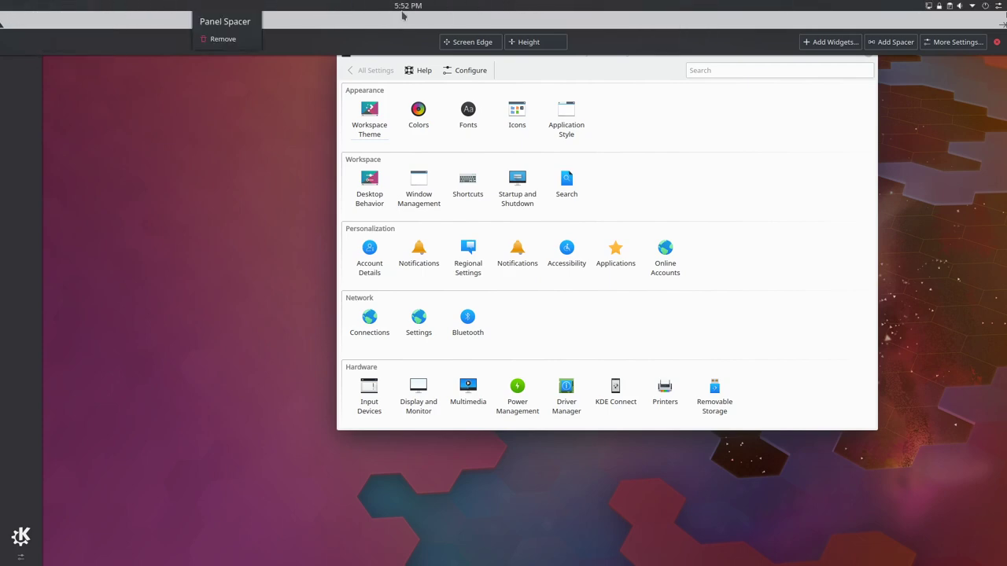
{"action": "left_click", "coordinate": [998, 43]}
- Configure the application title widget to show the application icon and use the desktop name when no window is active
{"action": "right_click", "coordinate": [72, 5]}
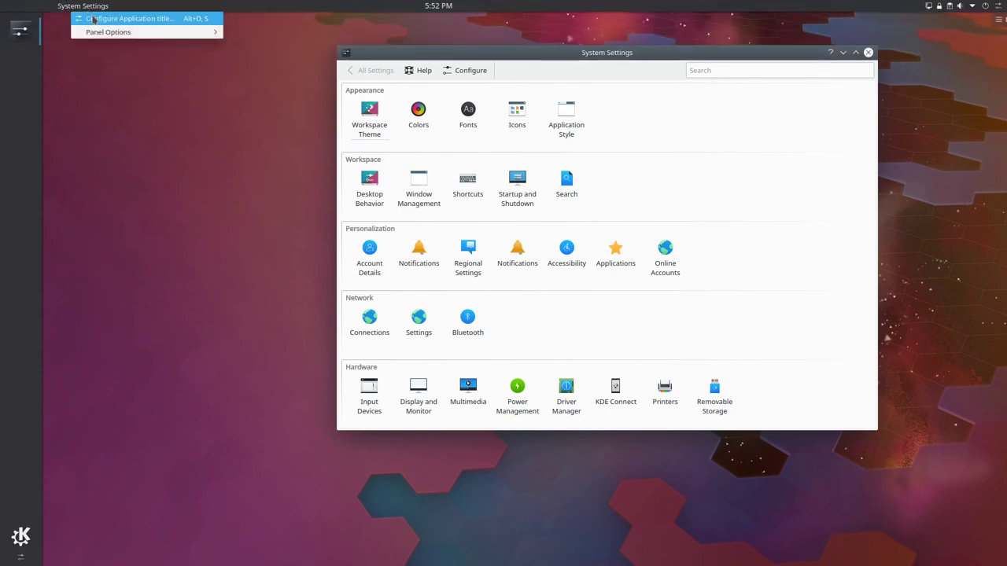
{"action": "left_click", "coordinate": [93, 18]}
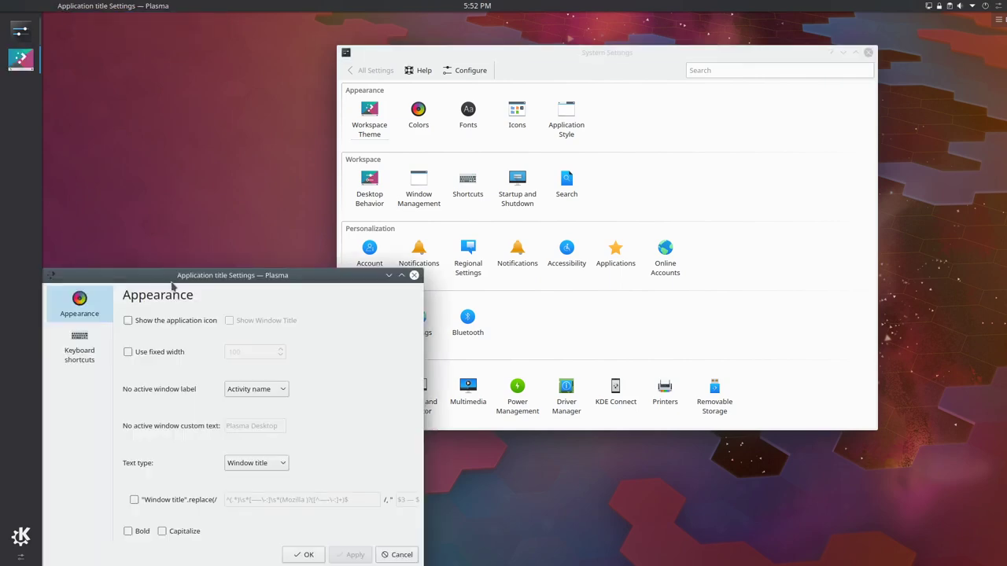
{"action": "left_click", "coordinate": [184, 204]}
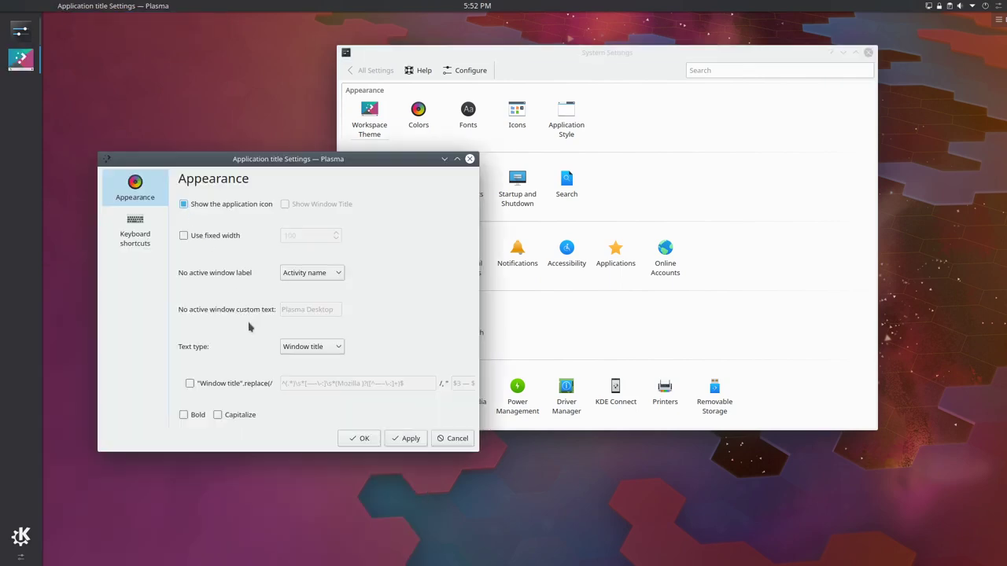
{"action": "left_click", "coordinate": [311, 274]}
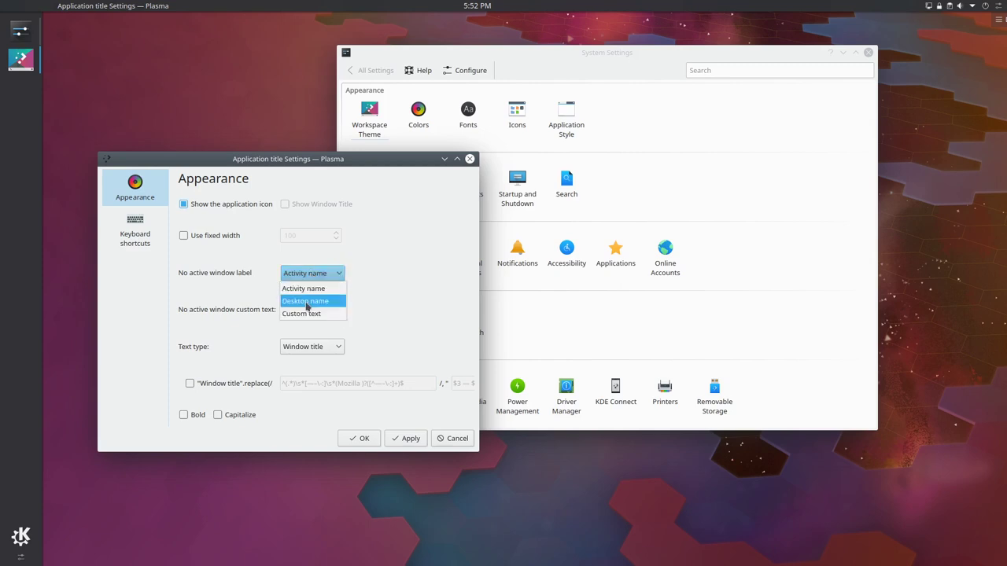
{"action": "left_click", "coordinate": [310, 302]}
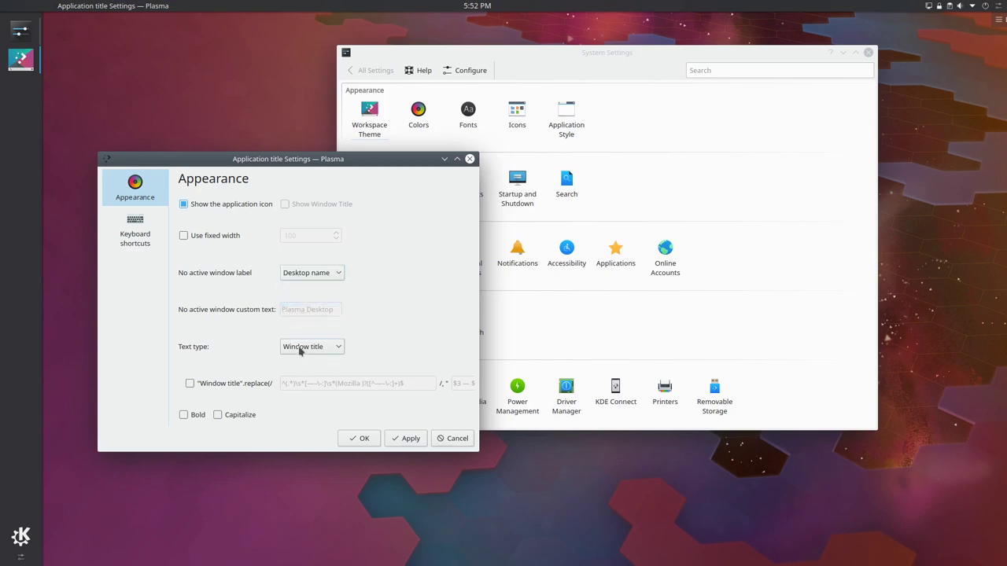
- Make the application title text bold and capitalized, and accept the widget's settings
{"action": "left_click", "coordinate": [192, 419]}
{"action": "left_click", "coordinate": [220, 417]}
{"action": "left_click", "coordinate": [363, 439]}
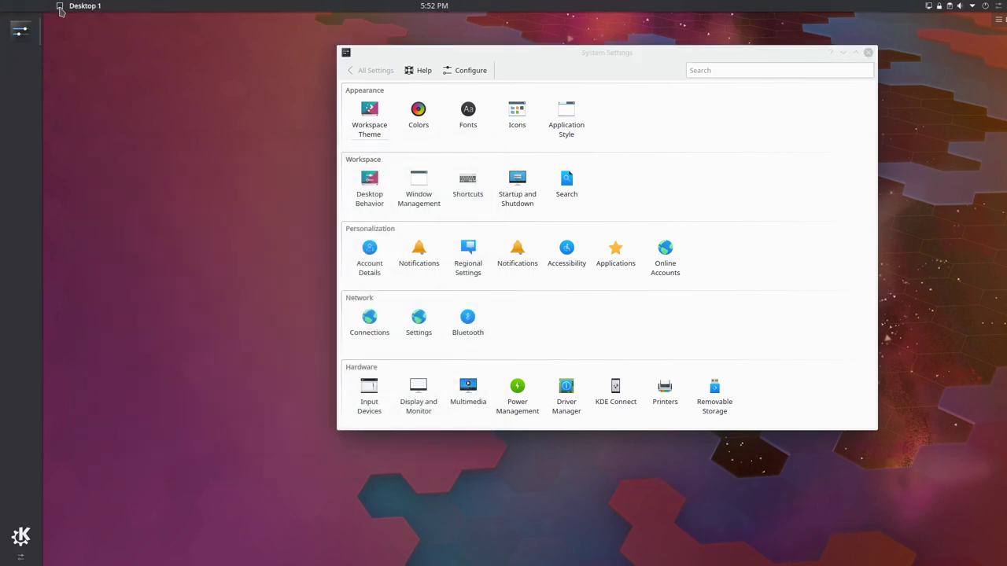
- Close System Settings and turn off the desktop toolbox in the desktop configuration's tweaks
{"action": "left_click", "coordinate": [867, 51]}
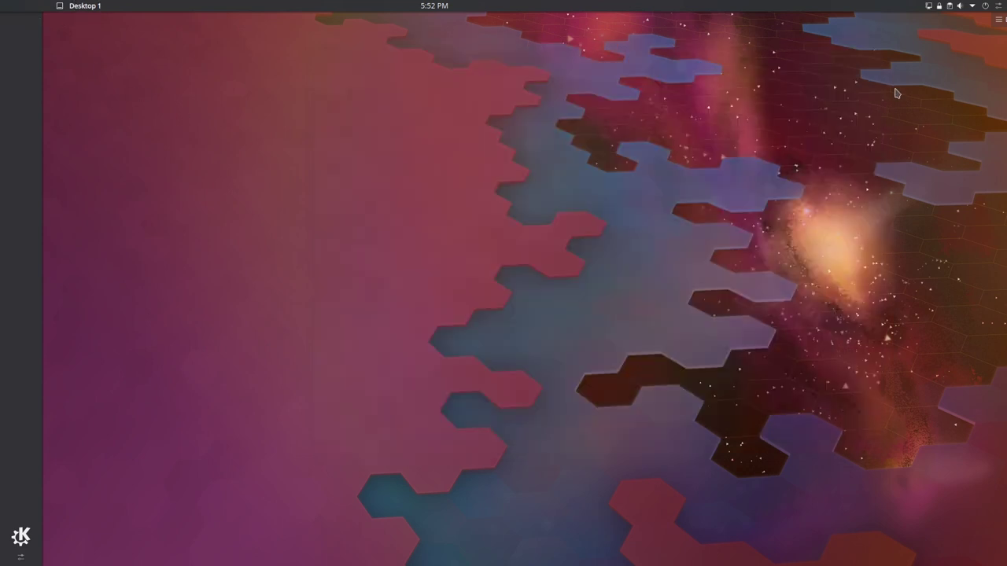
{"action": "left_click", "coordinate": [999, 22]}
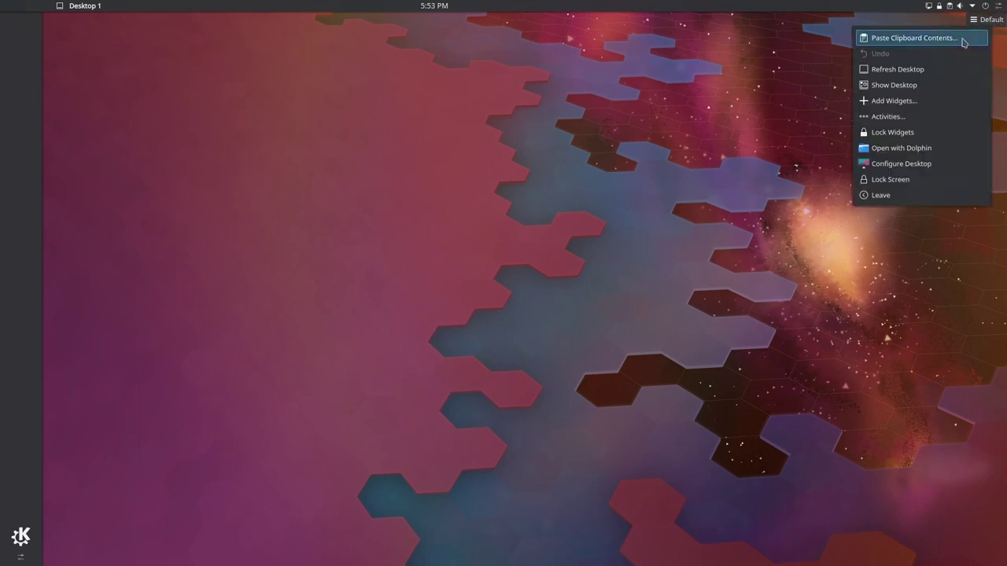
{"action": "left_click", "coordinate": [897, 164]}
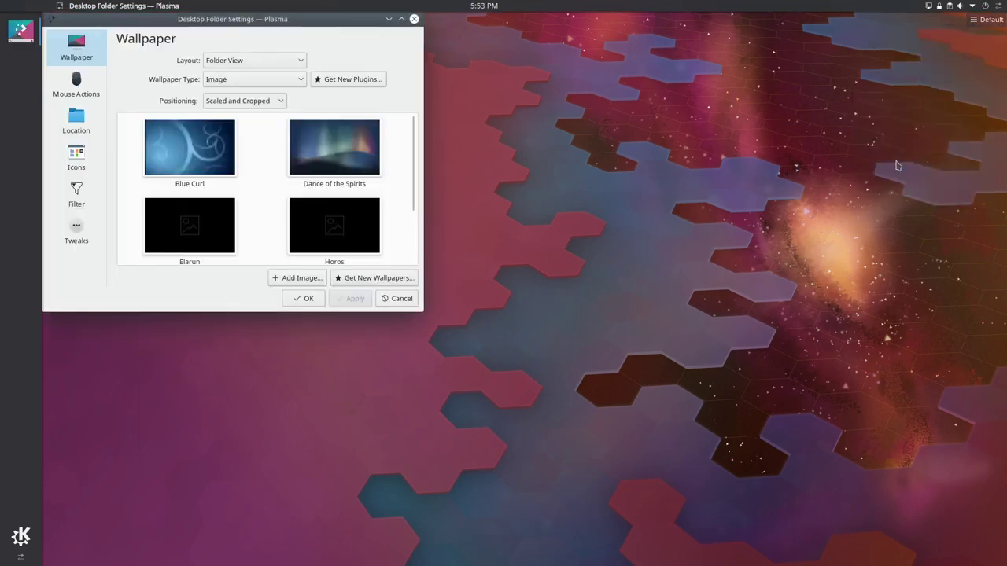
{"action": "left_click", "coordinate": [67, 238]}
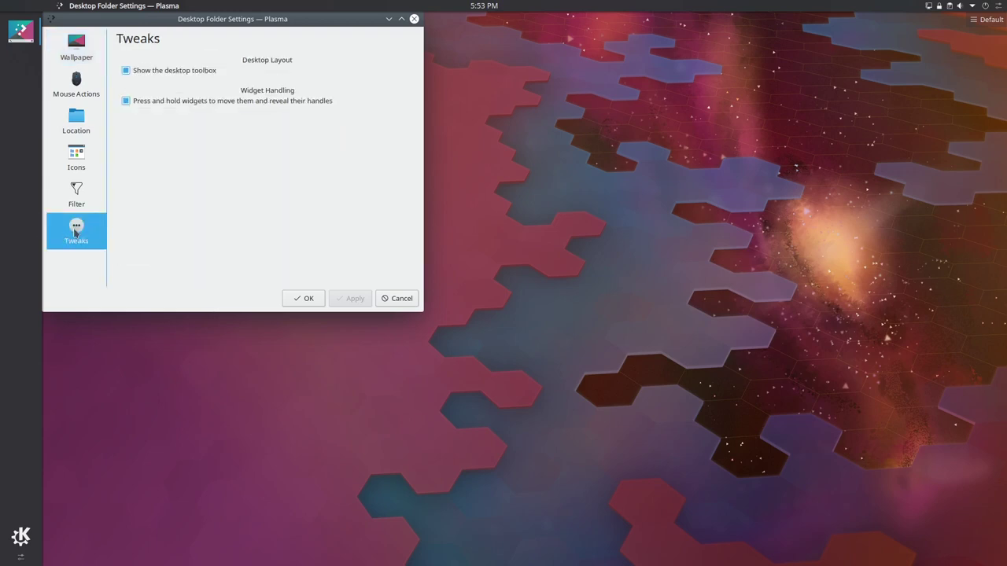
{"action": "left_click", "coordinate": [147, 72]}
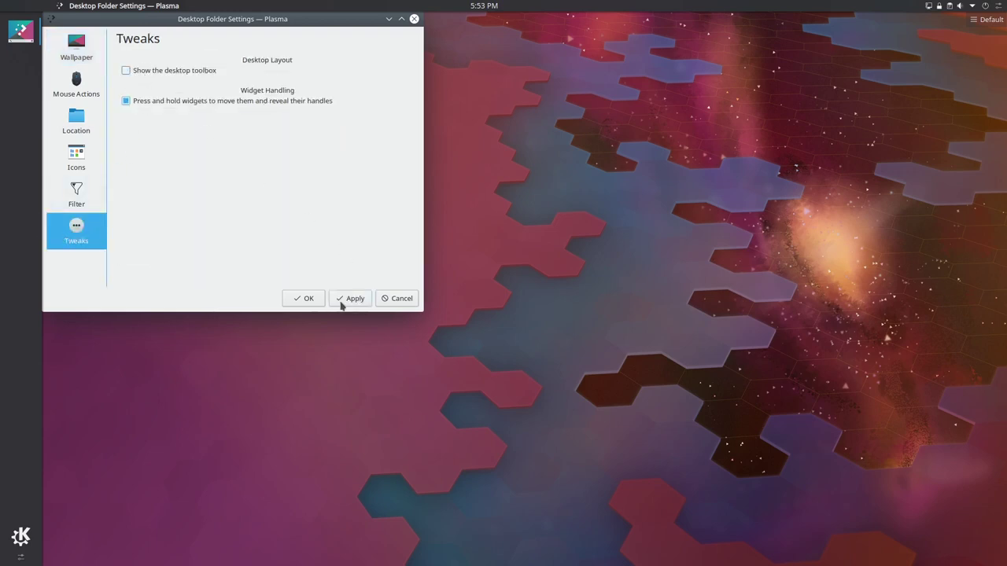
{"action": "left_click", "coordinate": [307, 300]}
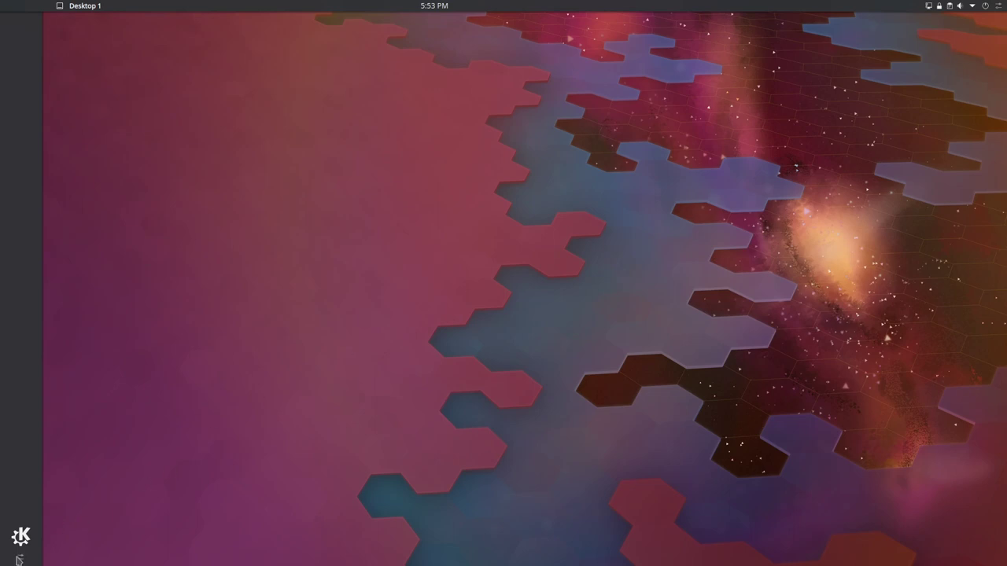
- Assign Alt+F1 as the keyboard shortcut that opens the UMenu launcher in the dock
{"action": "right_click", "coordinate": [20, 538]}
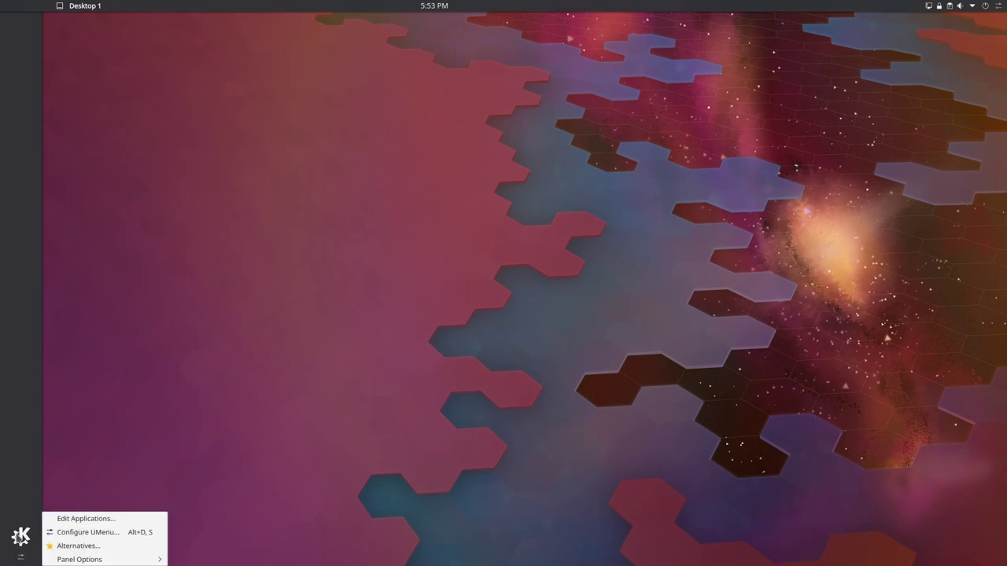
{"action": "left_click", "coordinate": [59, 536]}
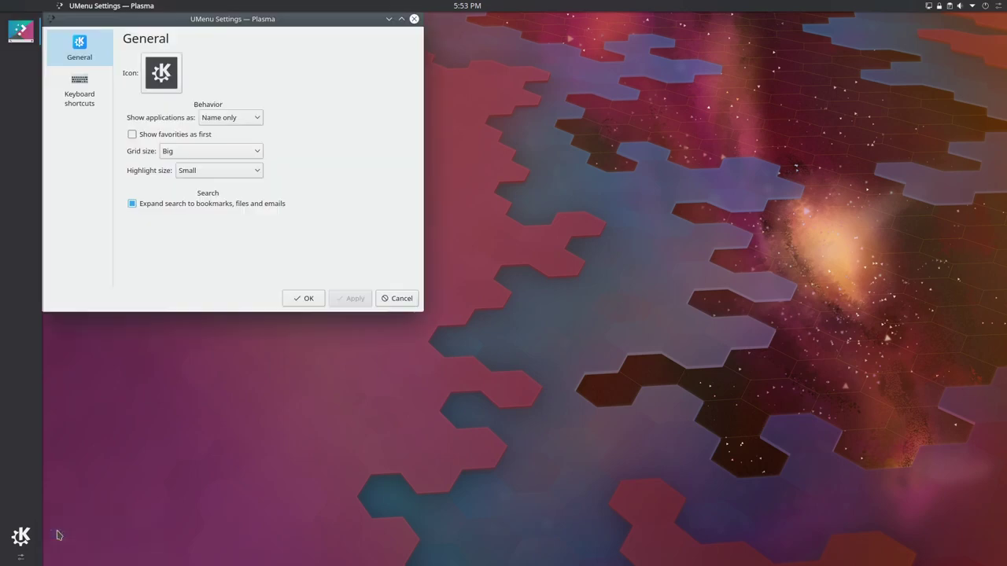
{"action": "left_click", "coordinate": [83, 95]}
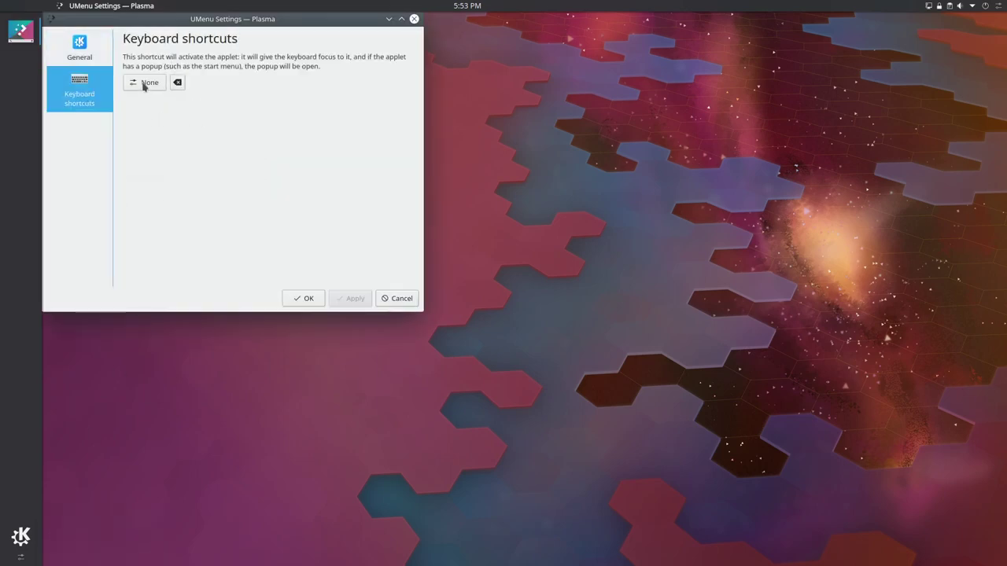
{"action": "left_click", "coordinate": [143, 85]}
{"action": "key", "text": "alt+F1"}
{"action": "key", "text": "alt+F1"}
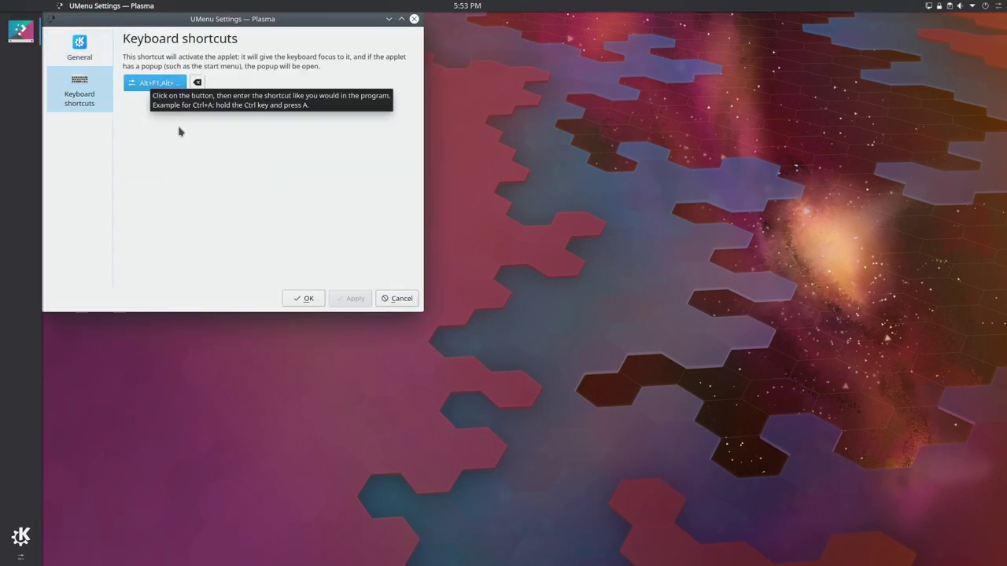